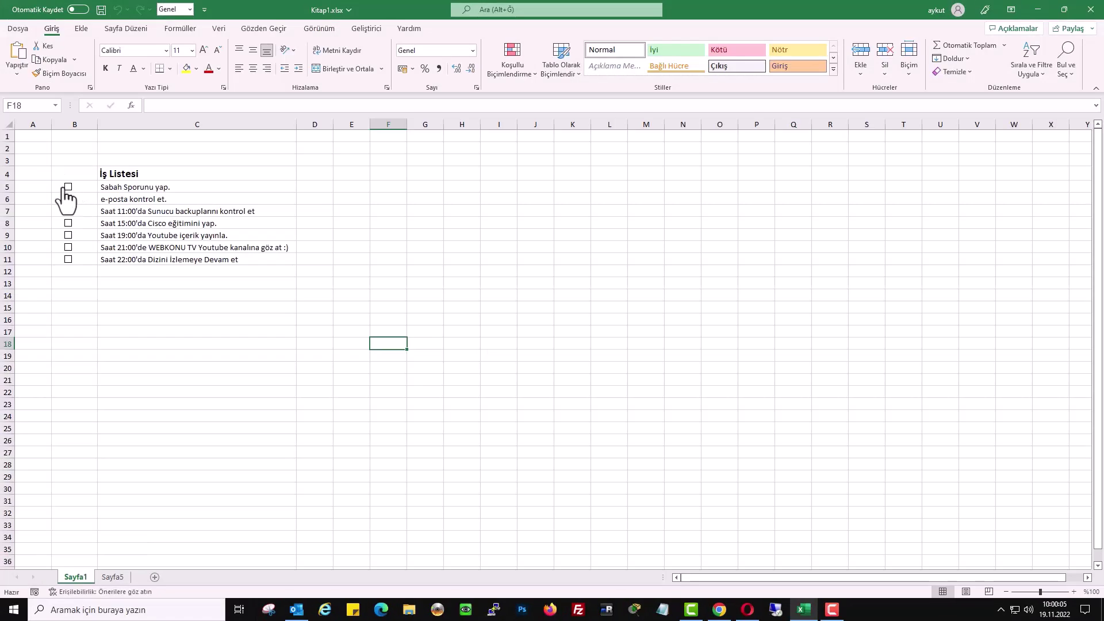
Tick the first three tasks and the row 9–11 tasks to show strikethrough and shading.
left_click(68, 186)
left_click(68, 198)
left_click(68, 211)
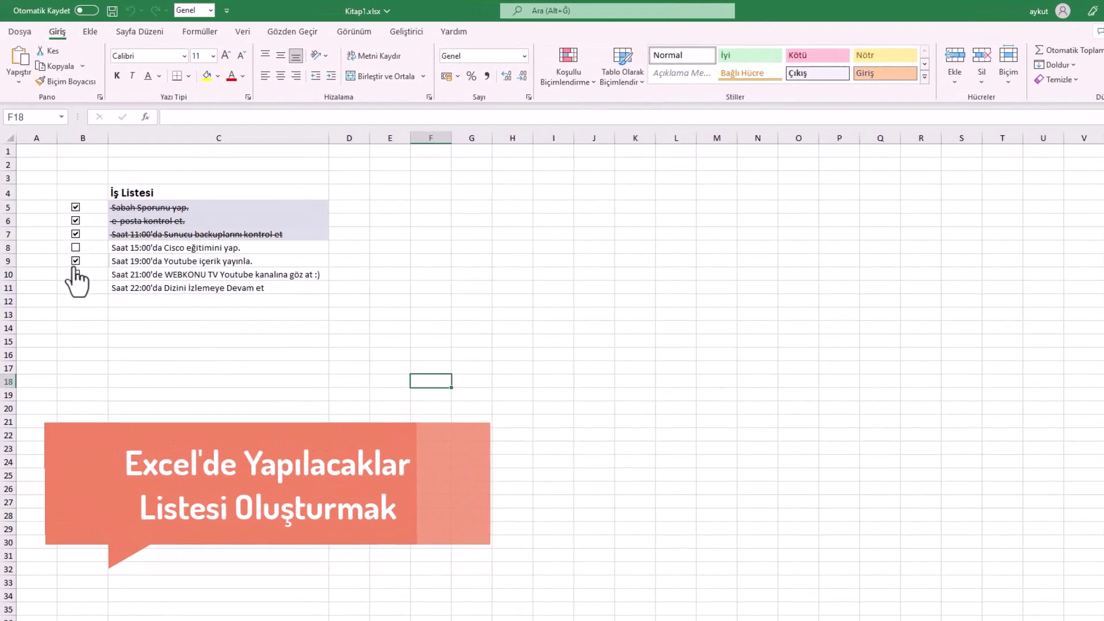
left_click(75, 261)
left_click(75, 274)
left_click(75, 287)
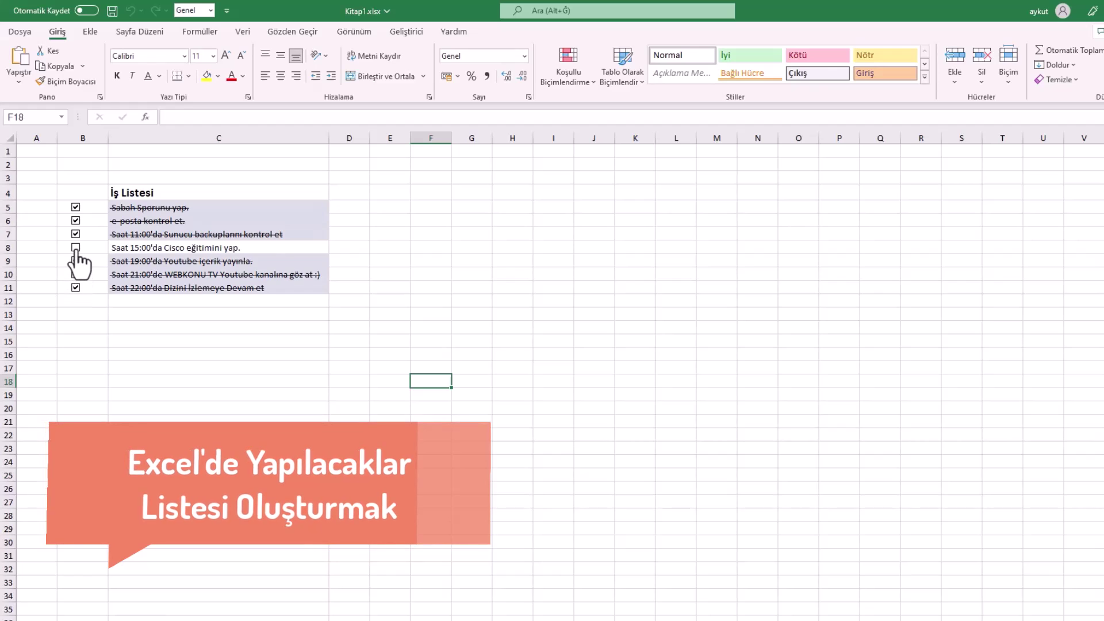
Tick and untick the row 8 task, then untick the row 9 task.
left_click(75, 247)
left_click(76, 248)
left_click(76, 261)
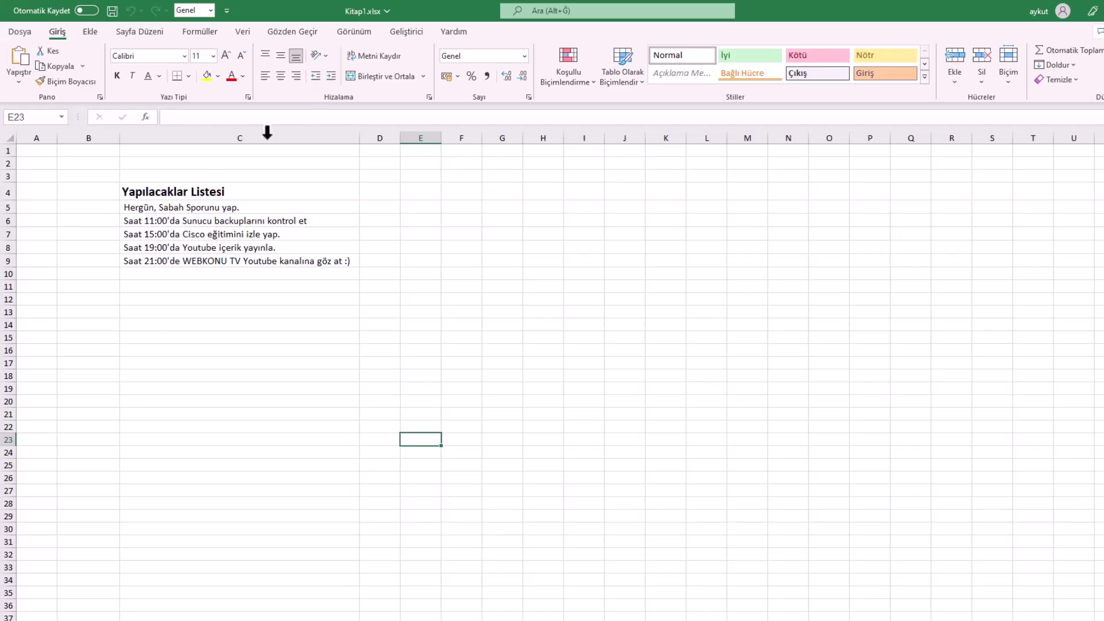
Enable the Geliştirici tab through Şeridi Özelleştir and confirm with Tamam.
left_click(418, 33)
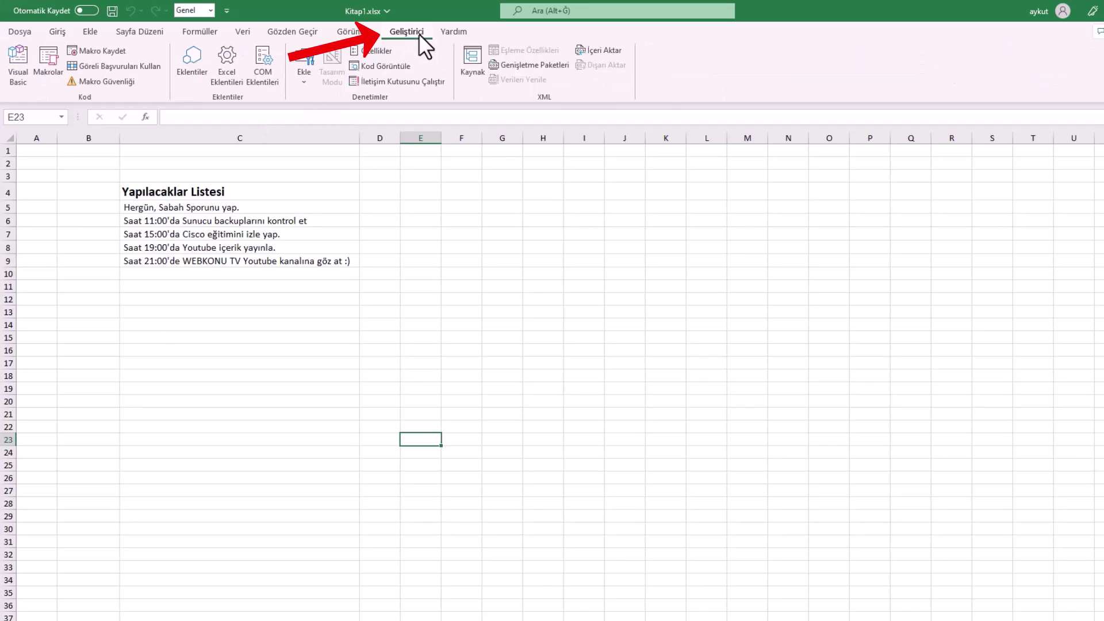
right_click(660, 81)
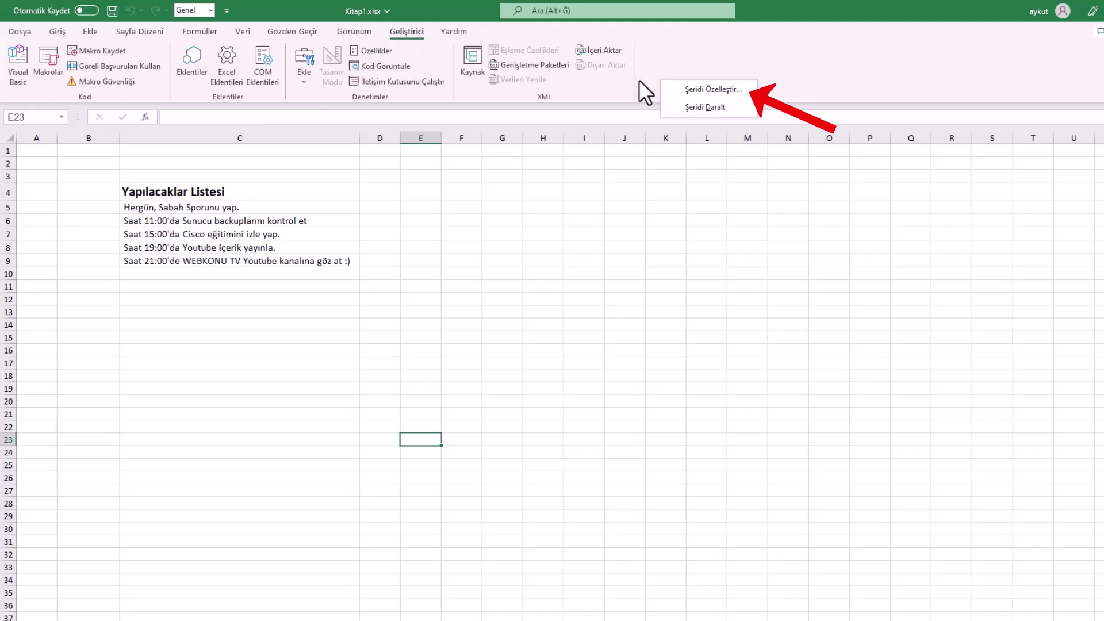
left_click(711, 87)
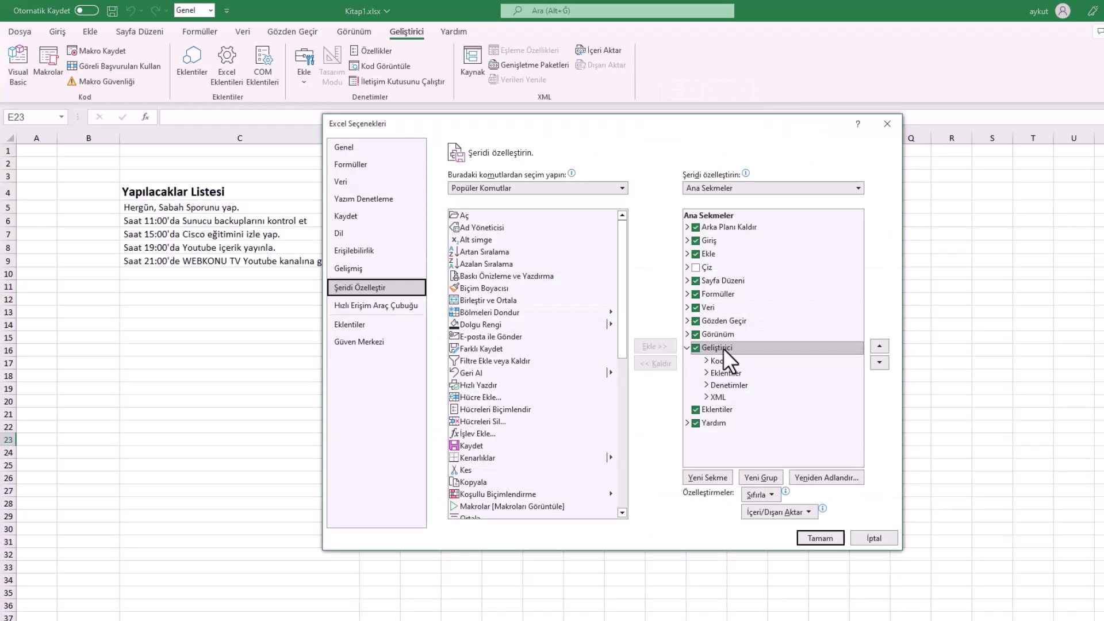
left_click(694, 348)
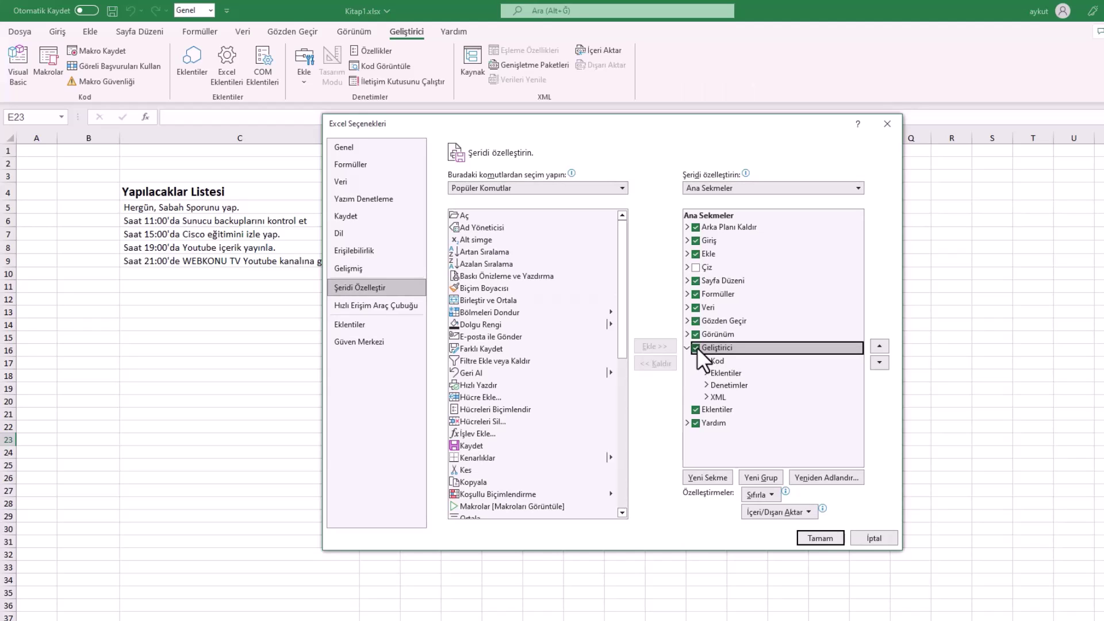
left_click(817, 536)
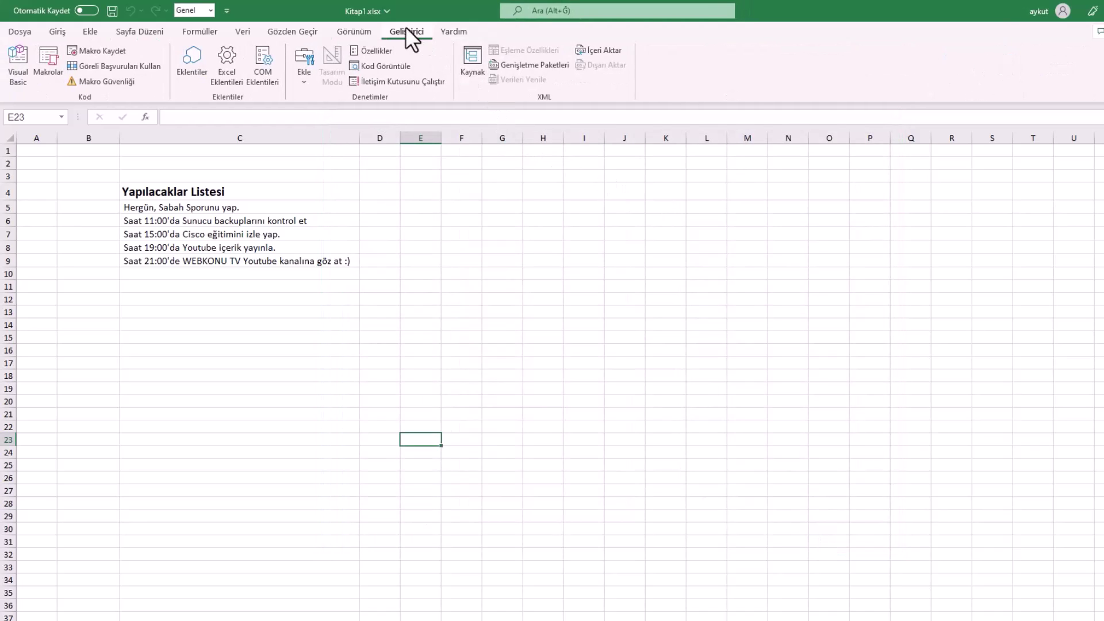
left_click(302, 79)
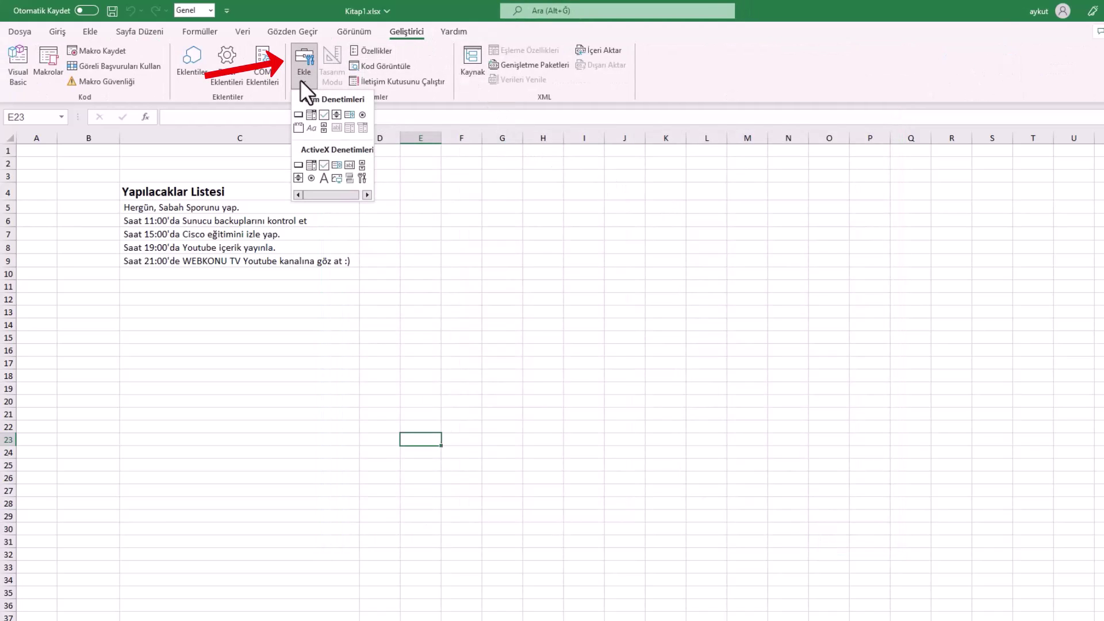
Draw an Onay Kutusu form checkbox in B5 and clear its default caption text.
left_click(324, 117)
left_click_drag(64, 201, 132, 210)
key("ctrl+z")
left_click(85, 210)
type("o")
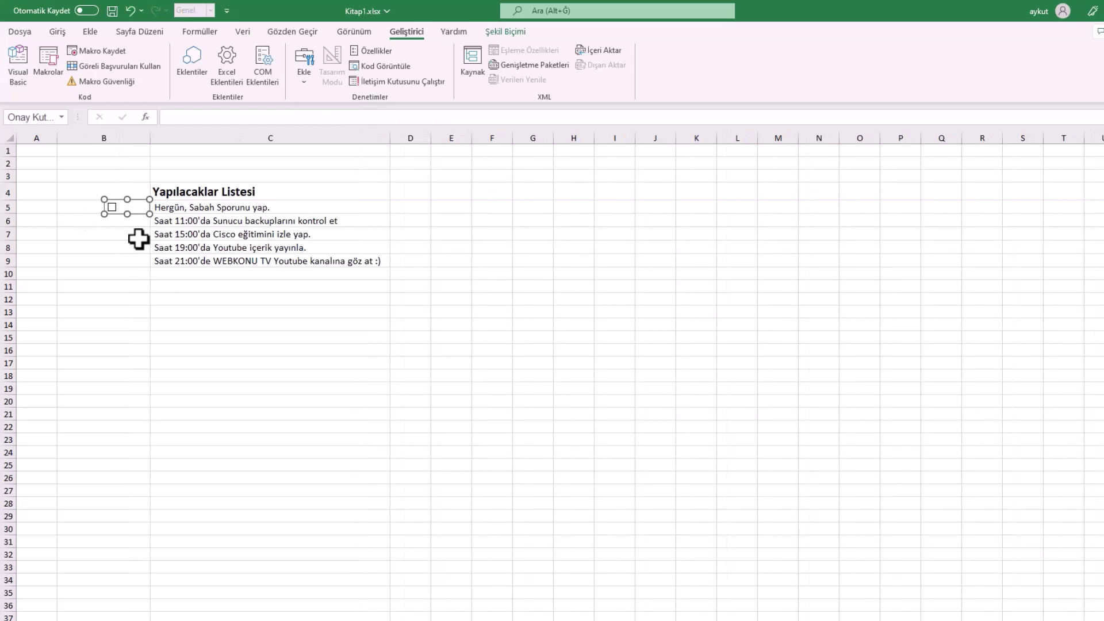
Link the row 5 checkbox to cell $B$5 via Denetim Biçimlendir's Hücre bağlantısı.
right_click(133, 208)
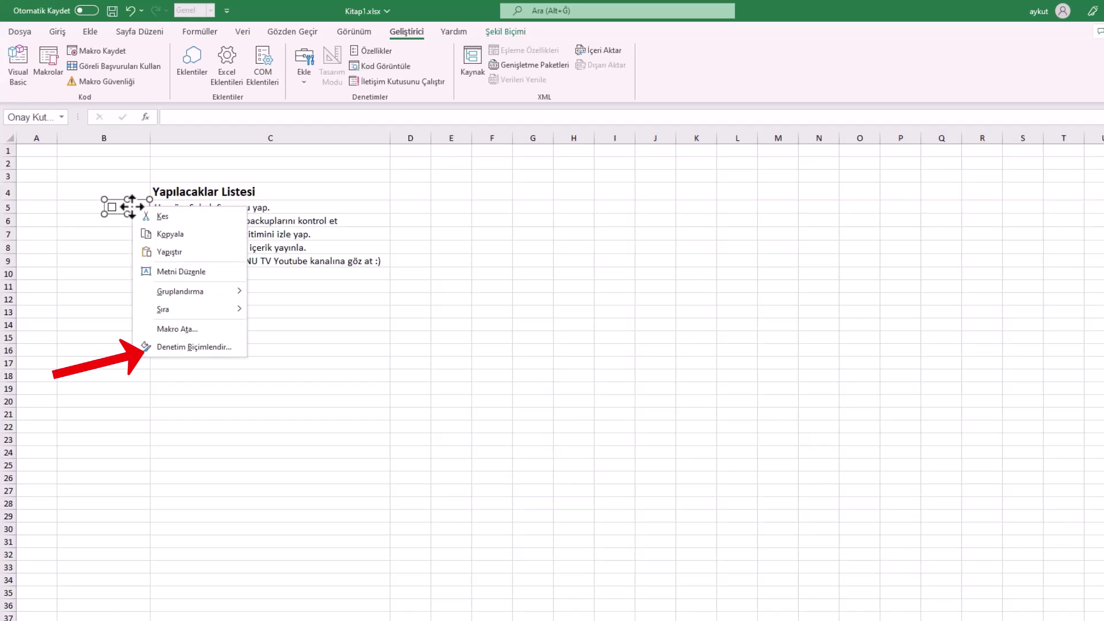
left_click(226, 345)
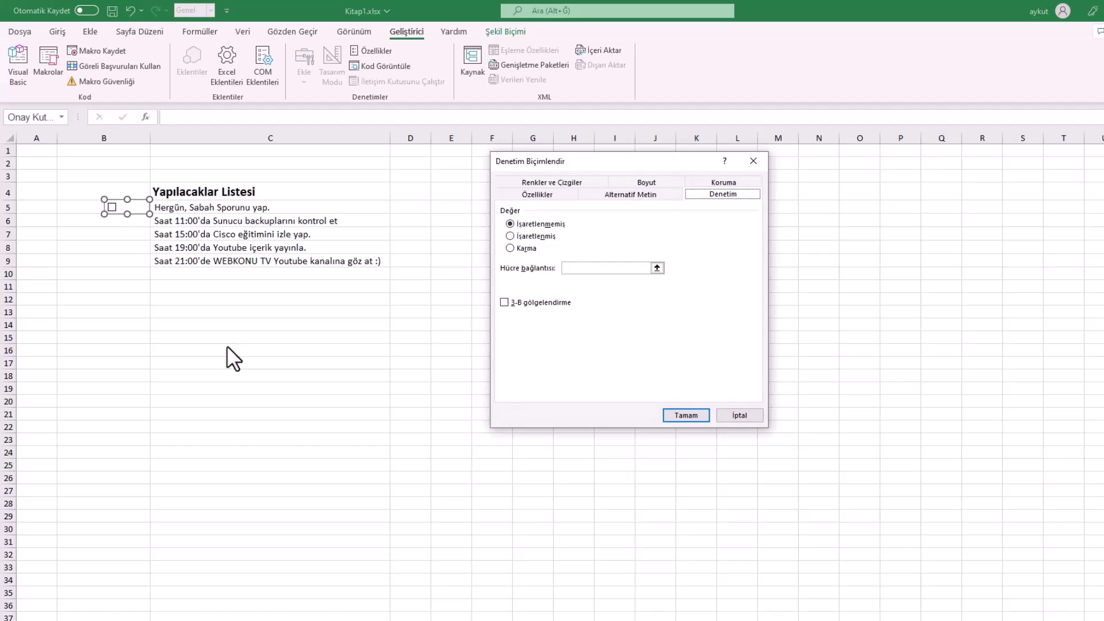
left_click(585, 268)
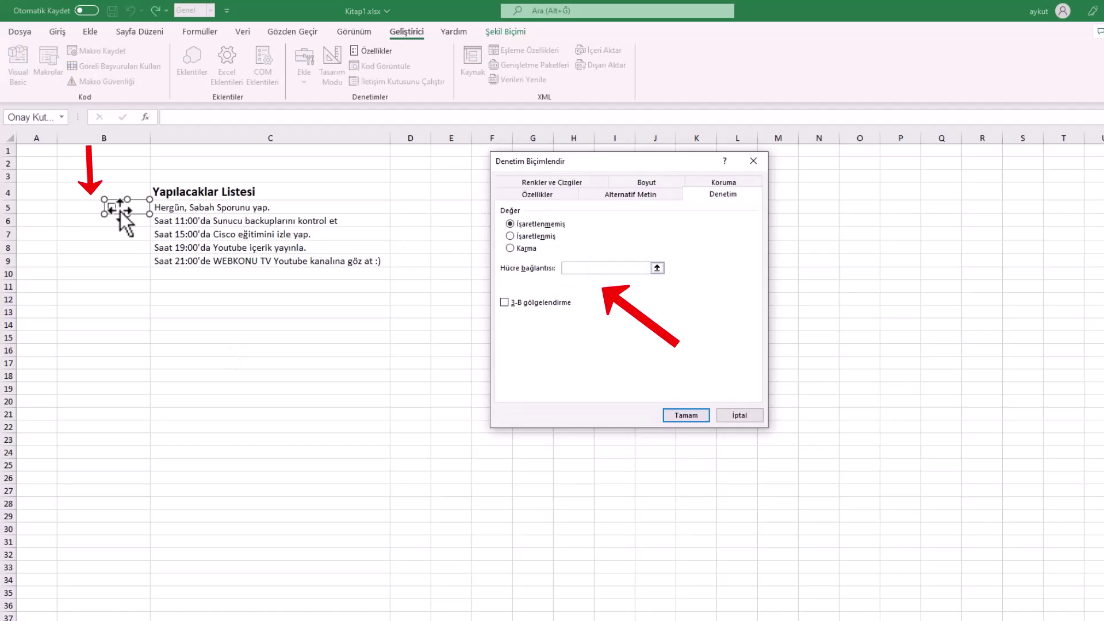
left_click(71, 204)
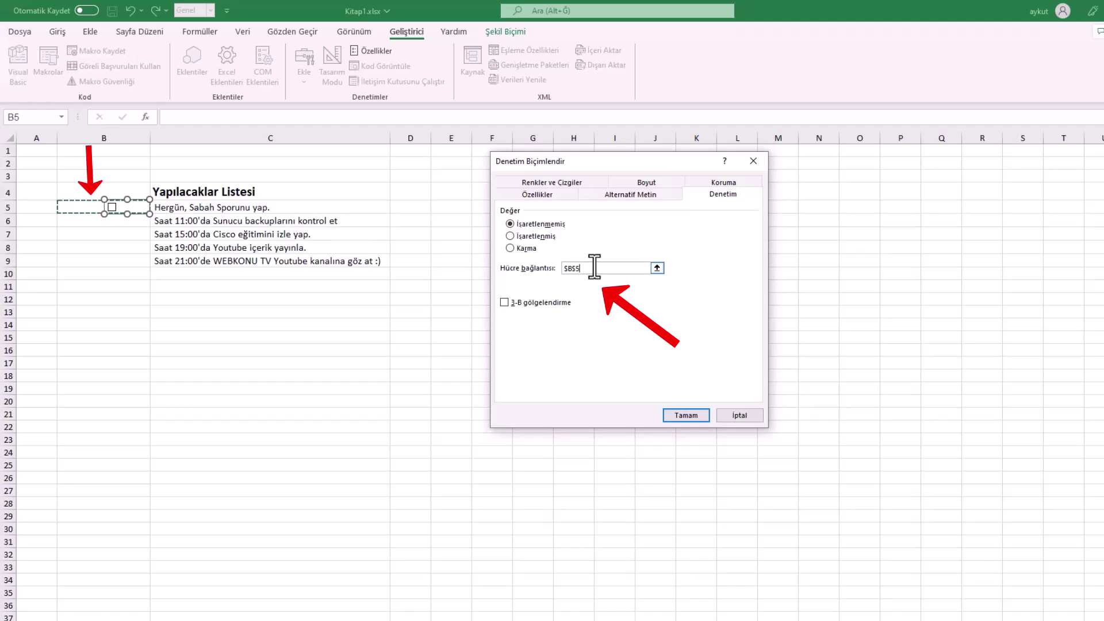
left_click(677, 414)
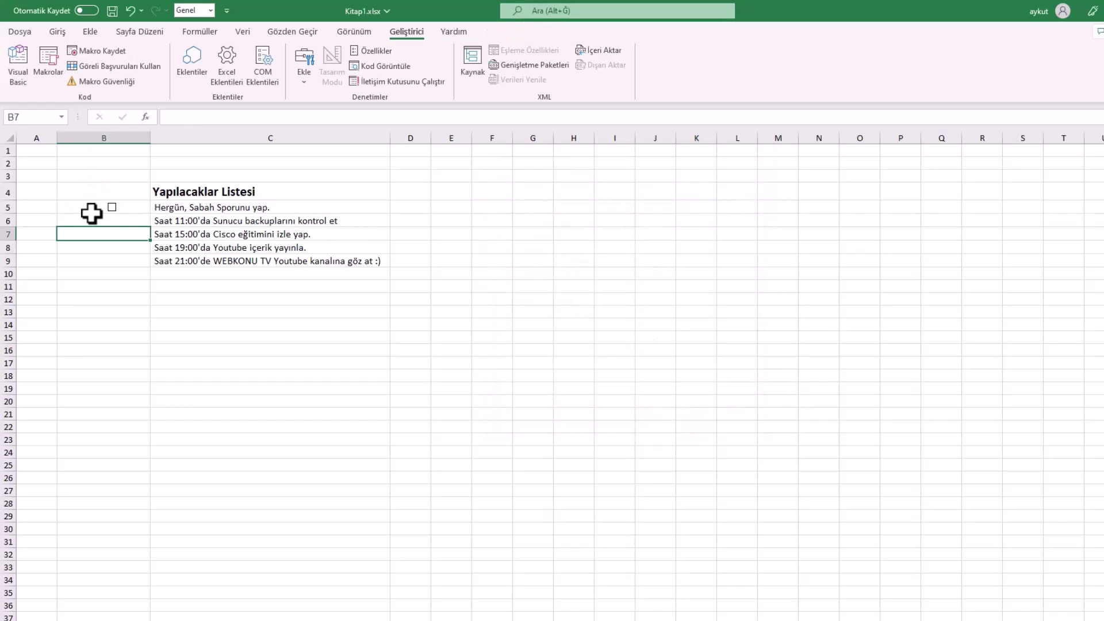
left_click(91, 211)
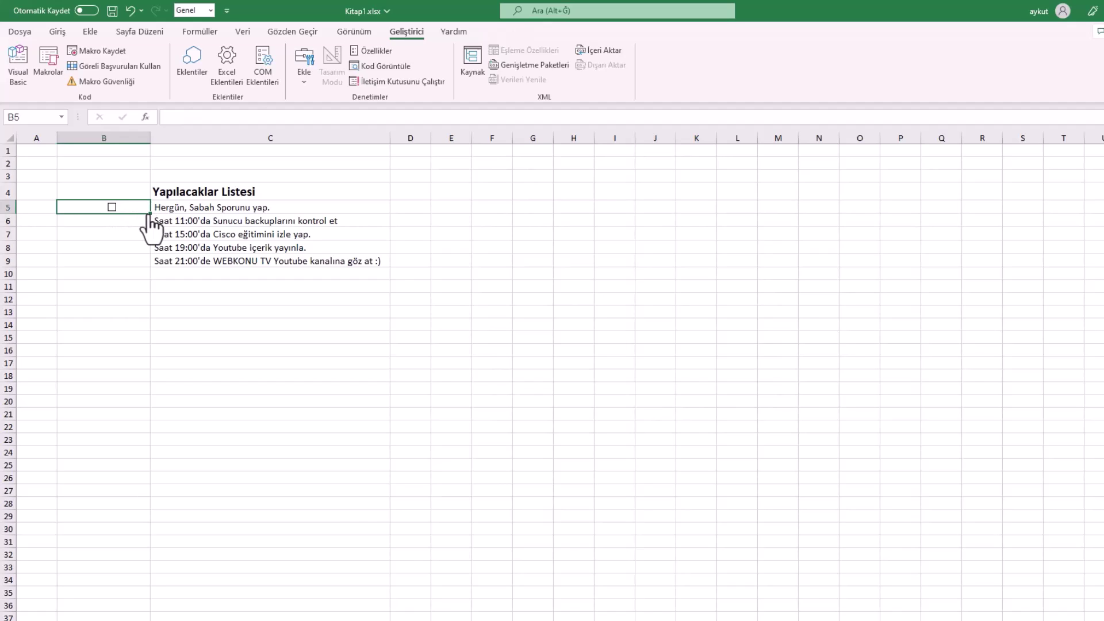
Copy the checkbox down to rows 6–9 and link the row 7 checkbox to B7.
left_click_drag(152, 215, 153, 265)
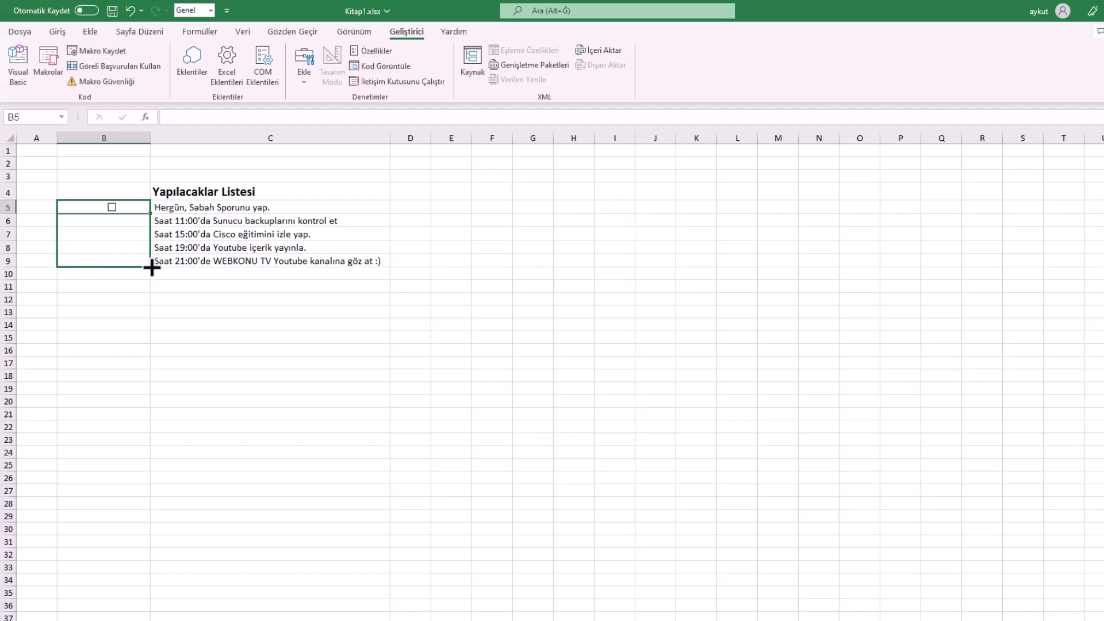
right_click(139, 235)
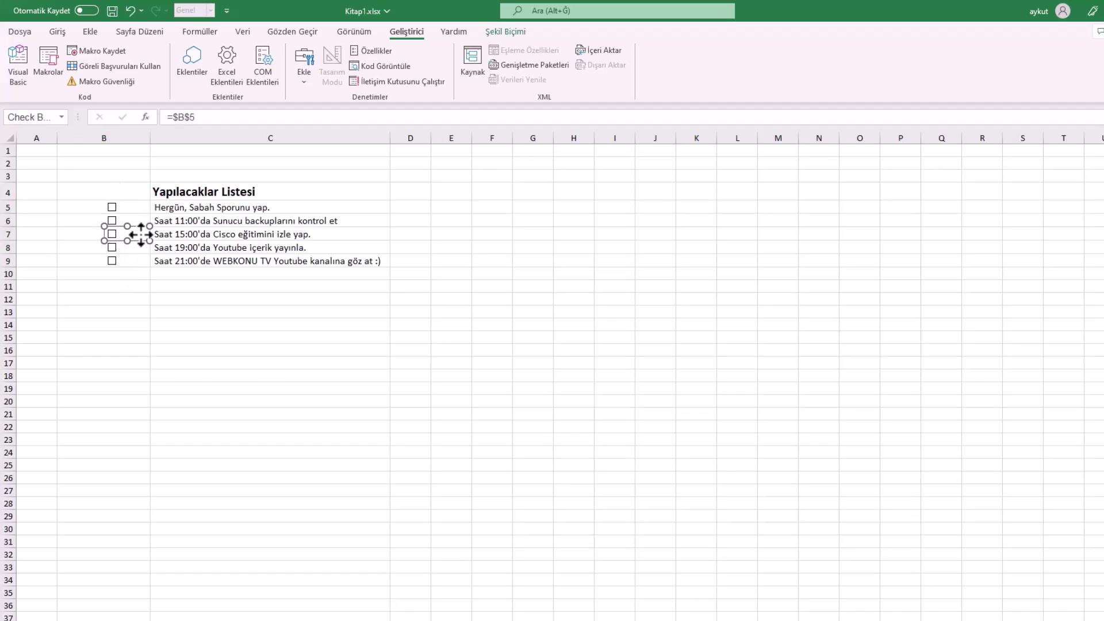
left_click(187, 375)
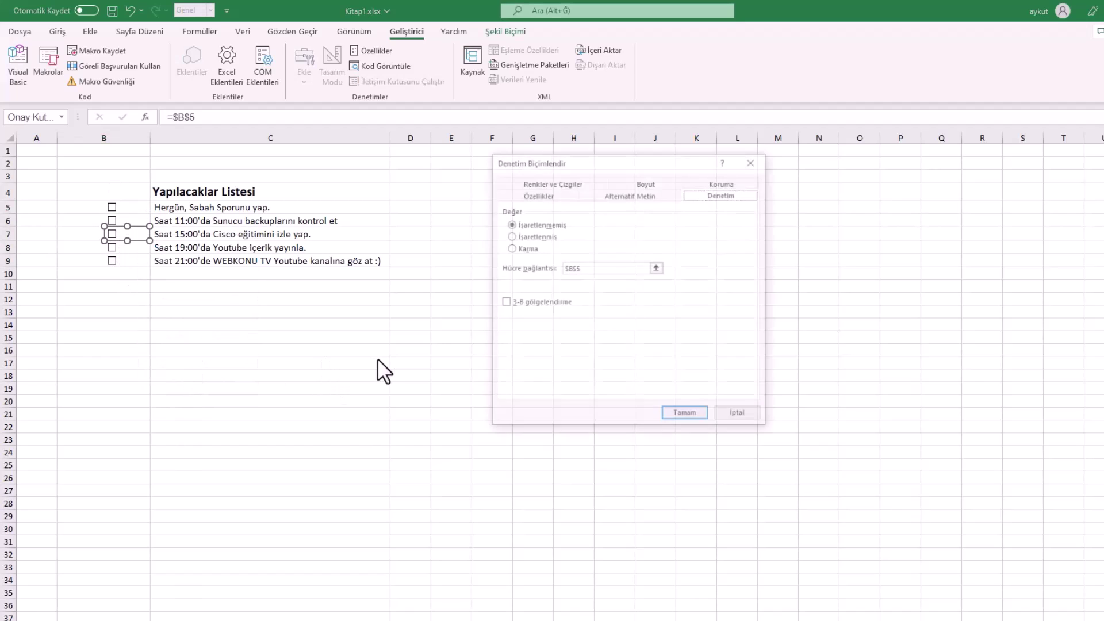
left_click(591, 268)
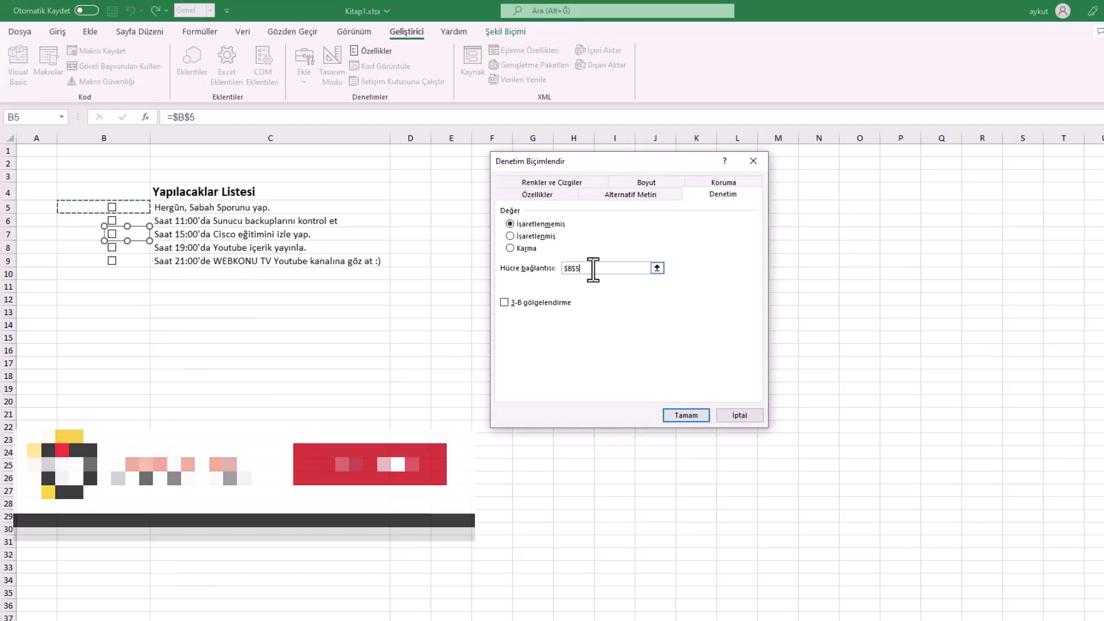
left_click(686, 415)
Link the row 8 checkbox to cell B8.
left_click(133, 252)
right_click(132, 251)
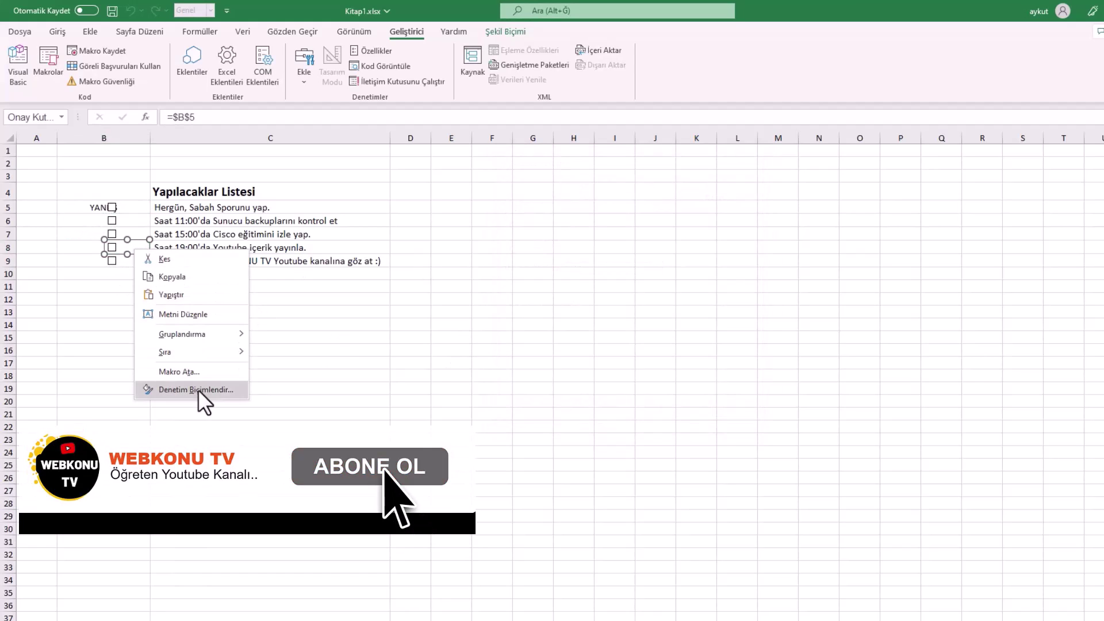
left_click(187, 388)
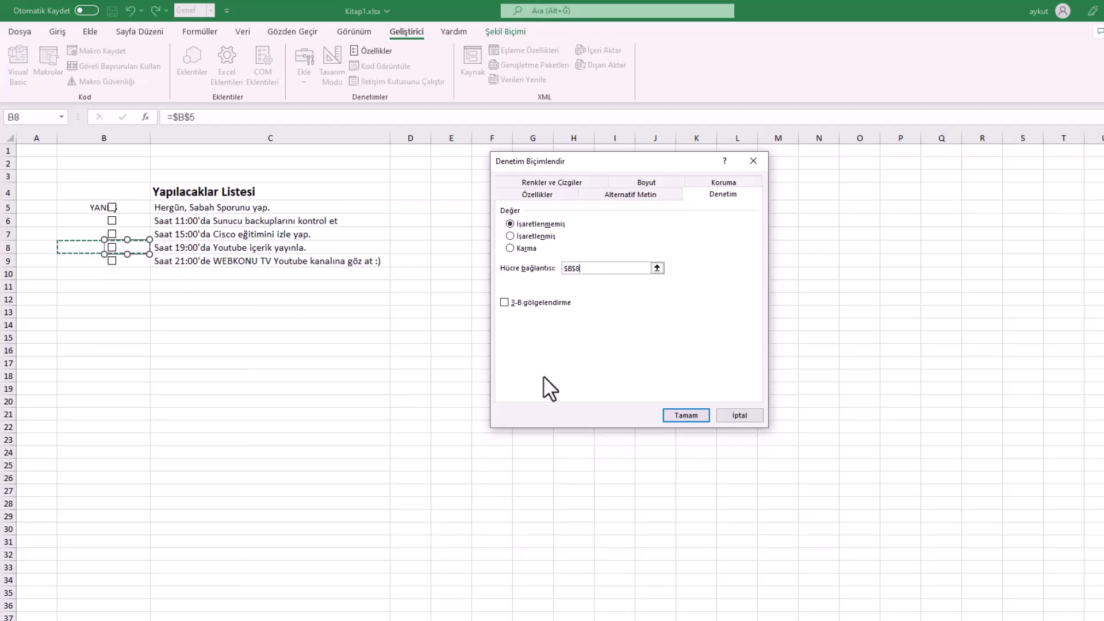
left_click(684, 416)
Link the row 9 checkbox to cell B9, then tick boxes to test the links.
right_click(136, 262)
right_click(136, 261)
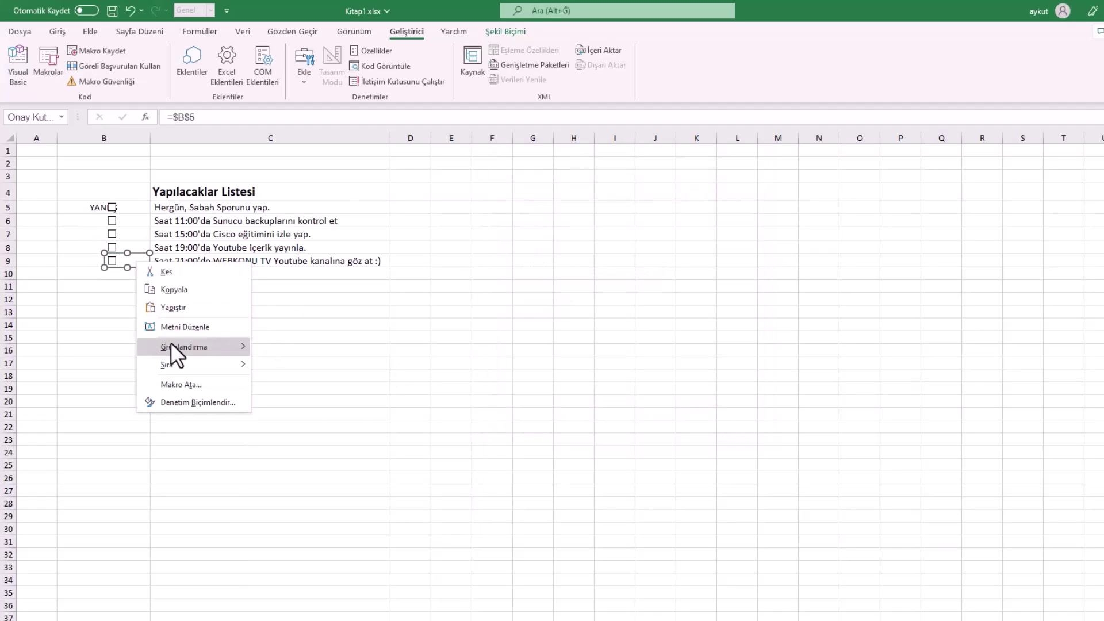
left_click(197, 402)
left_click(72, 260)
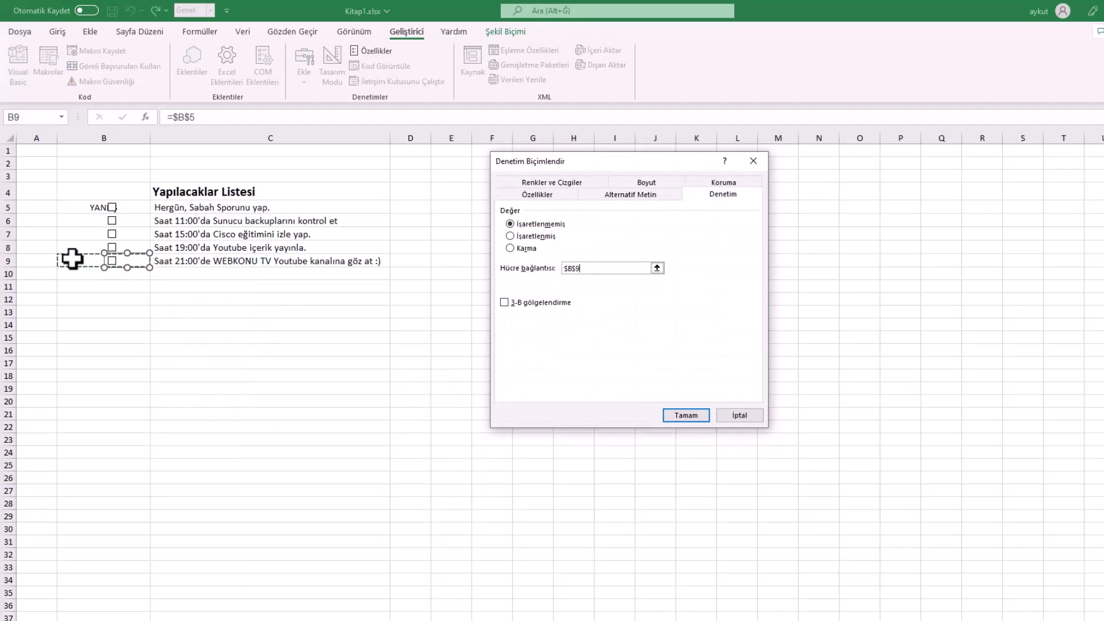
left_click(673, 413)
left_click(112, 261)
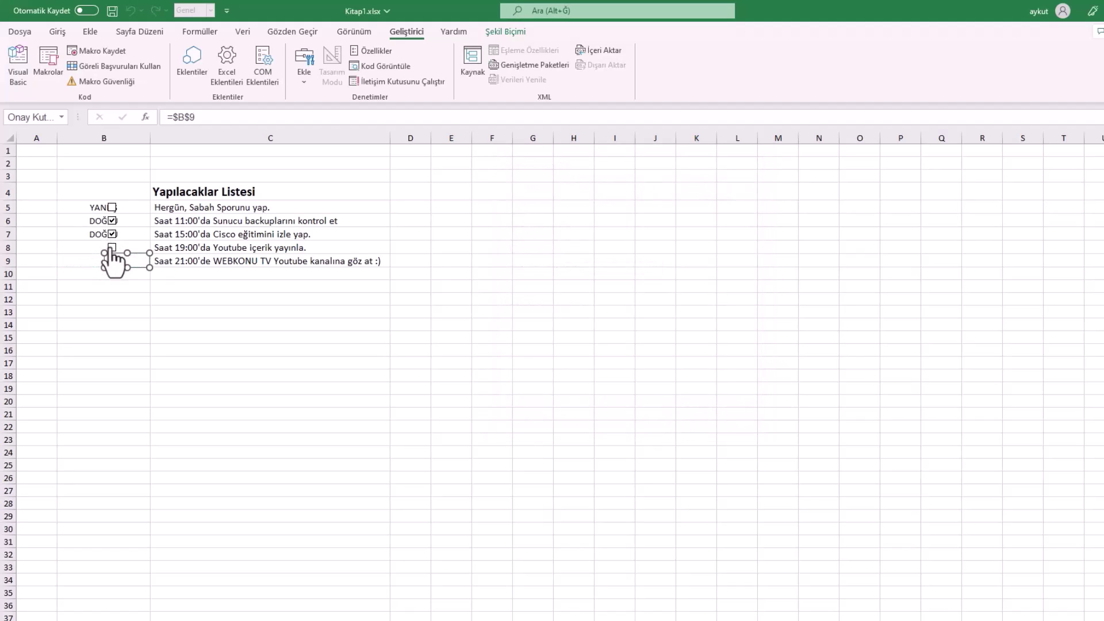
Colour the B5:B9 DOĞRU/YANLIŞ values white to hide them, then select task texts C5:C9.
left_click(101, 299)
left_click_drag(72, 202, 118, 261)
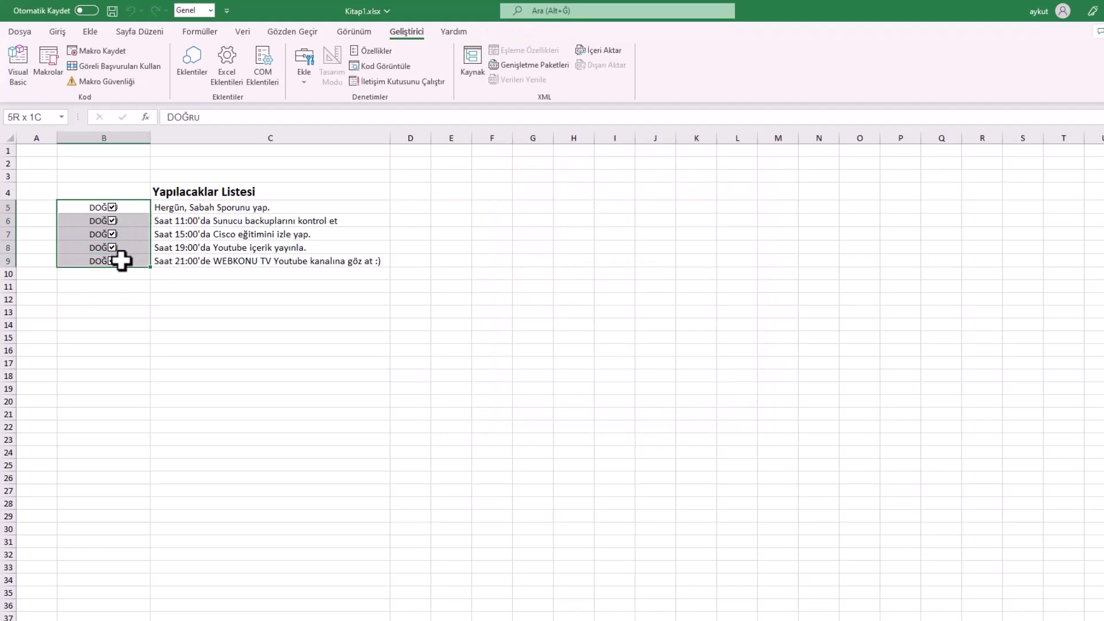
left_click(61, 32)
left_click(242, 76)
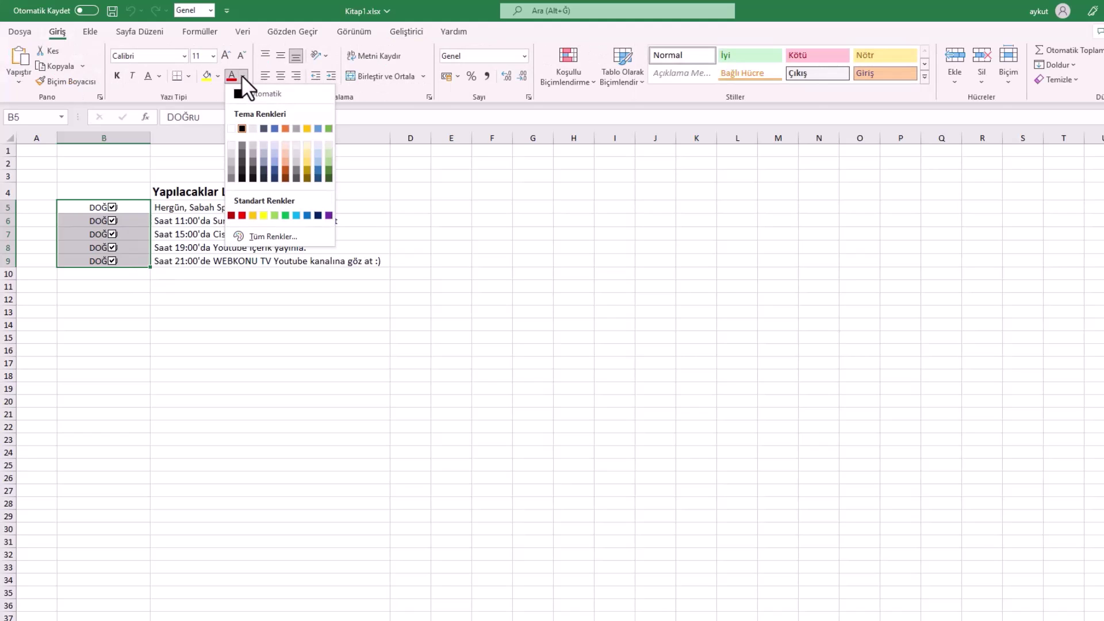
left_click(230, 129)
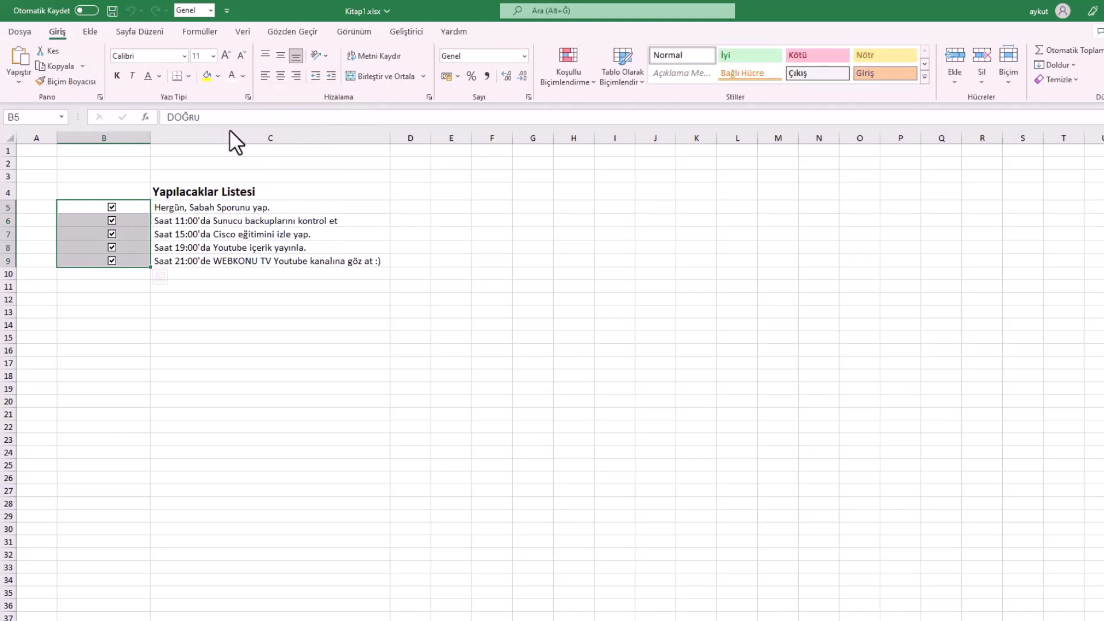
left_click(159, 206)
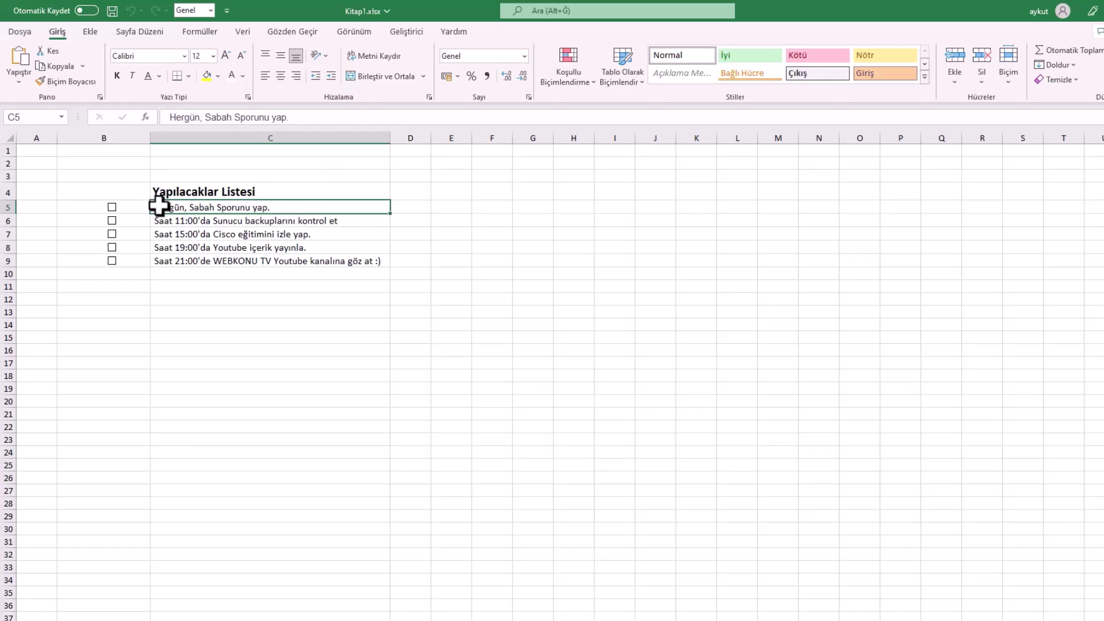
left_click_drag(159, 206, 304, 260)
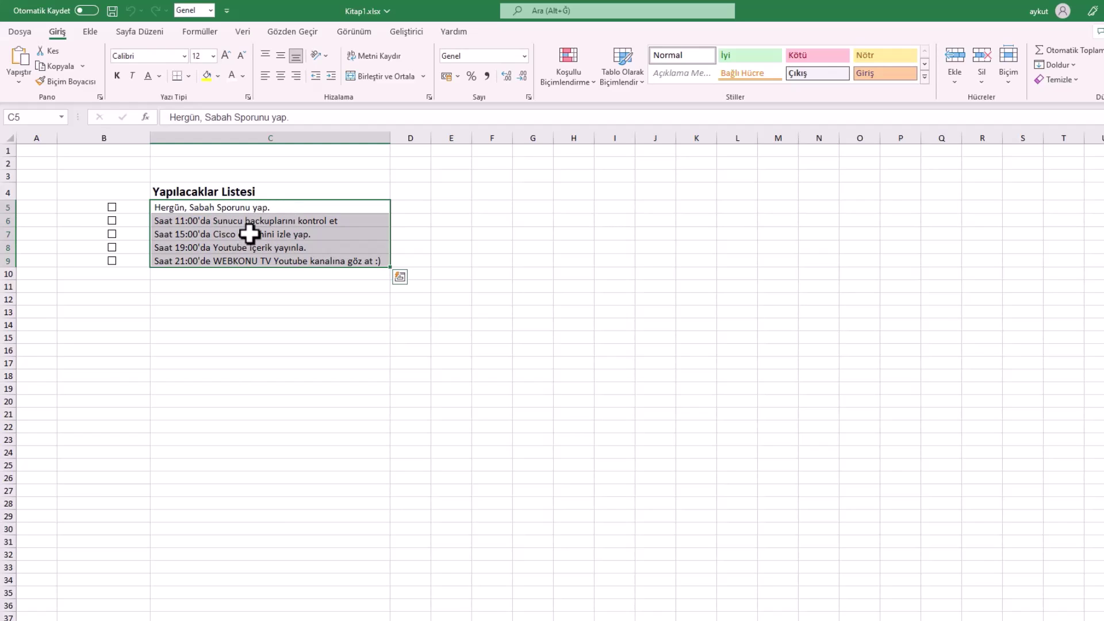
Start a 'Use a formula' conditional formatting rule for C5:C9 with formula =$B5=doğru.
left_click(577, 79)
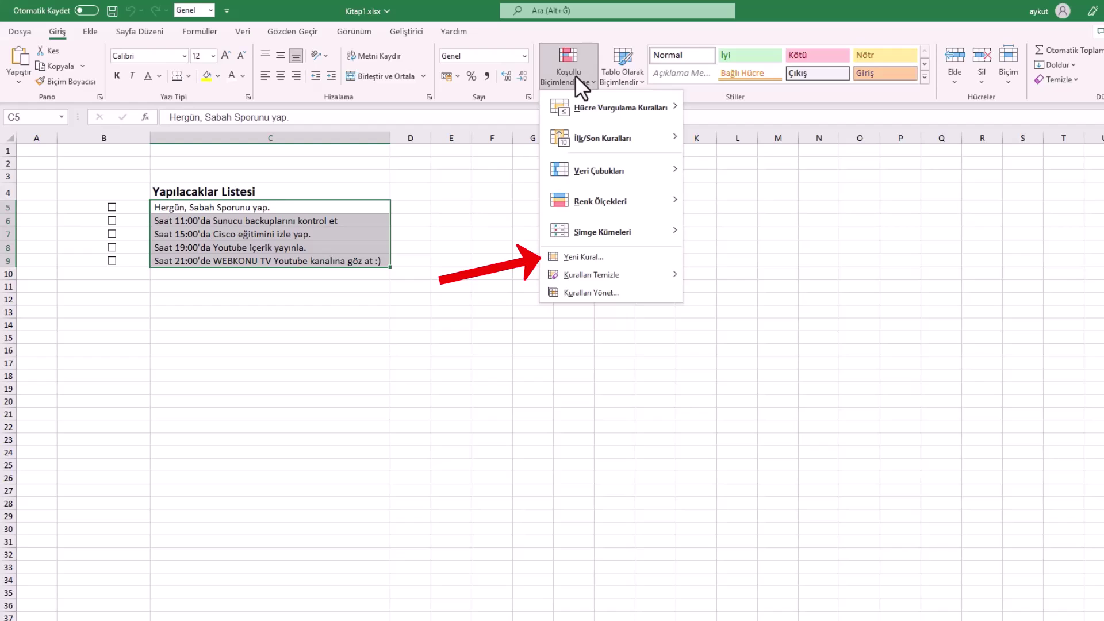
left_click(619, 256)
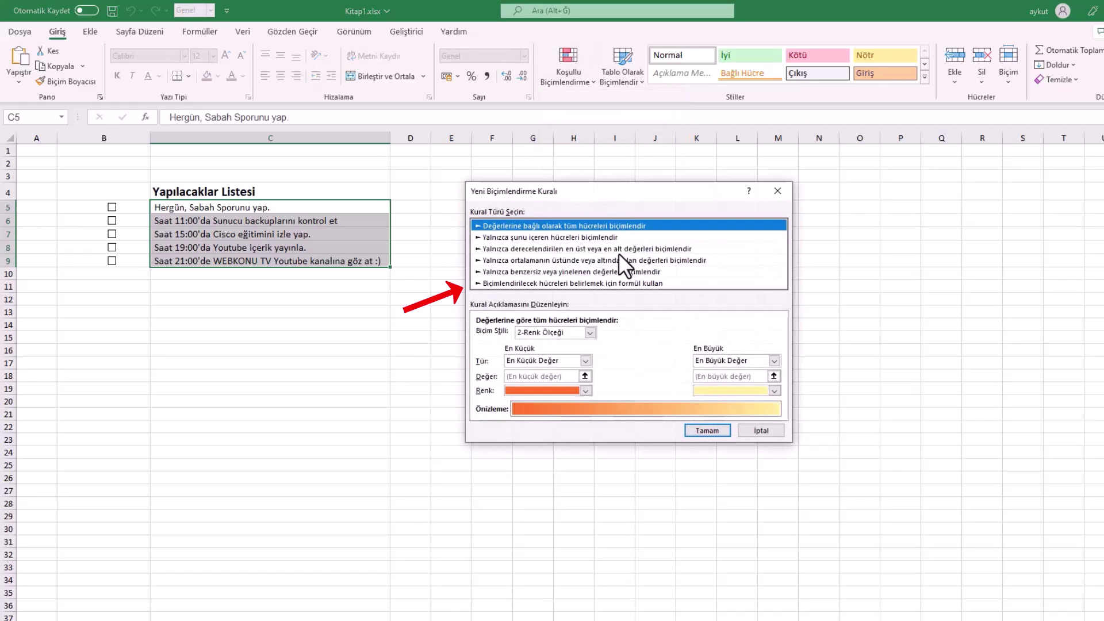
left_click(575, 283)
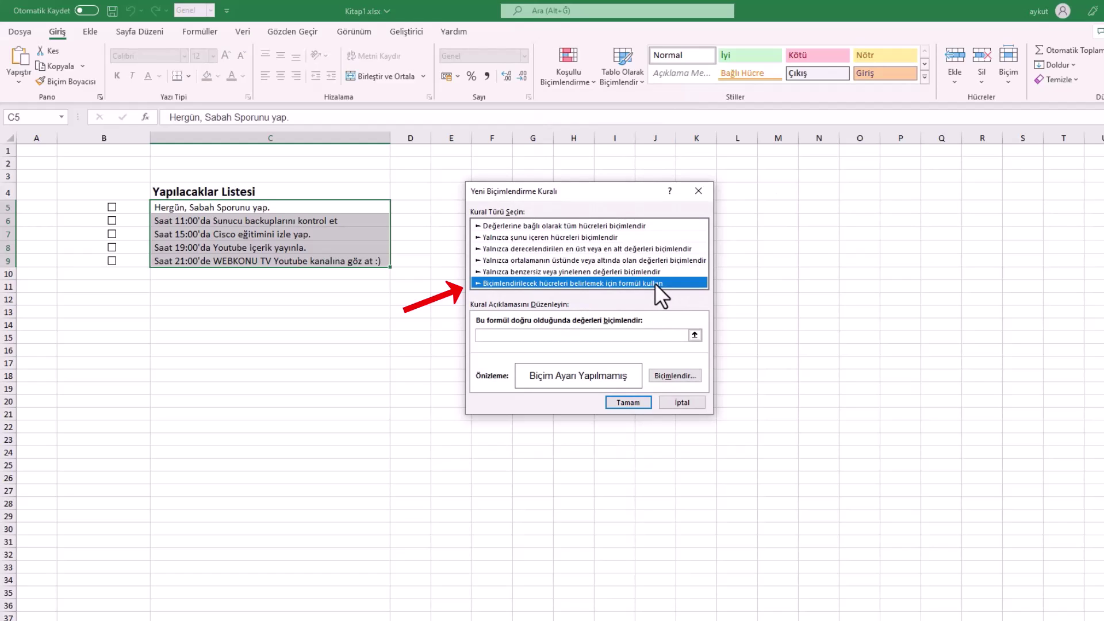
left_click(504, 335)
type("=")
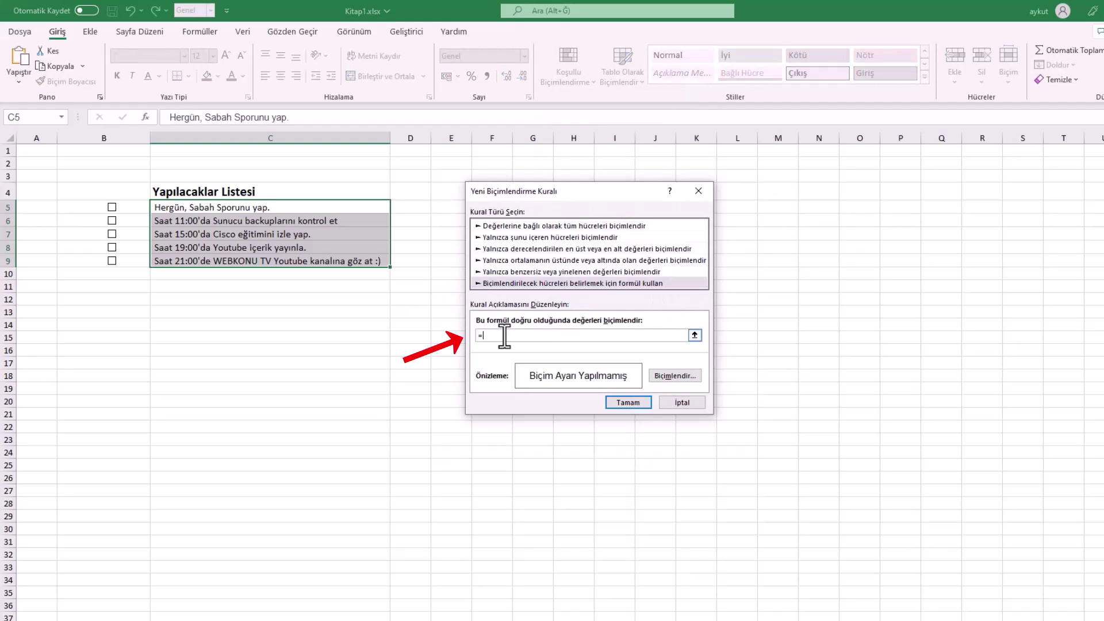
left_click(78, 208)
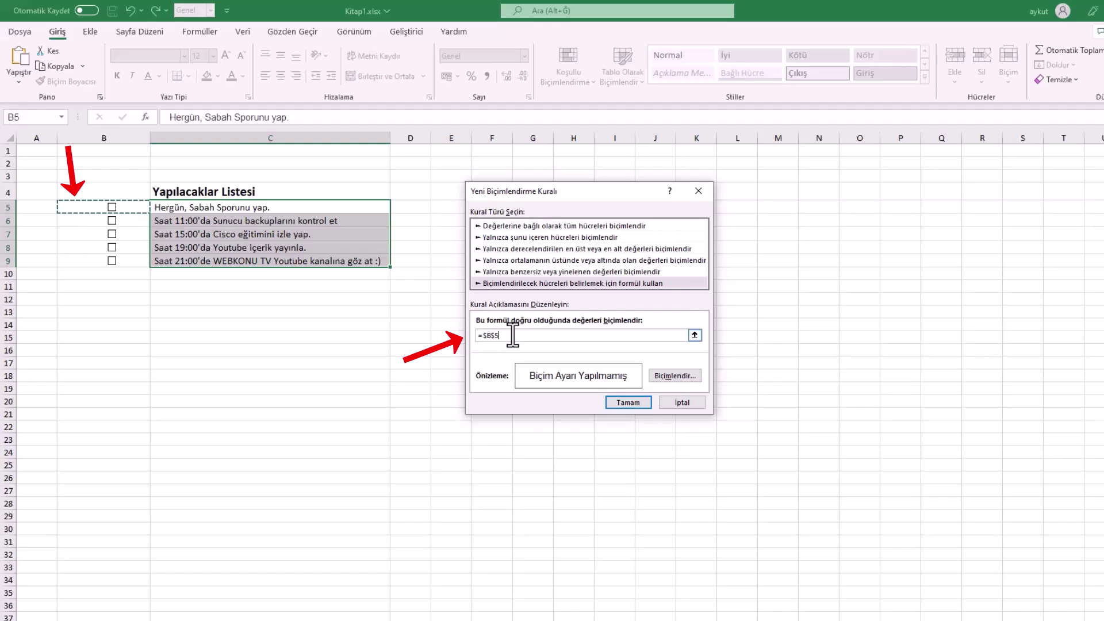
key("F4")
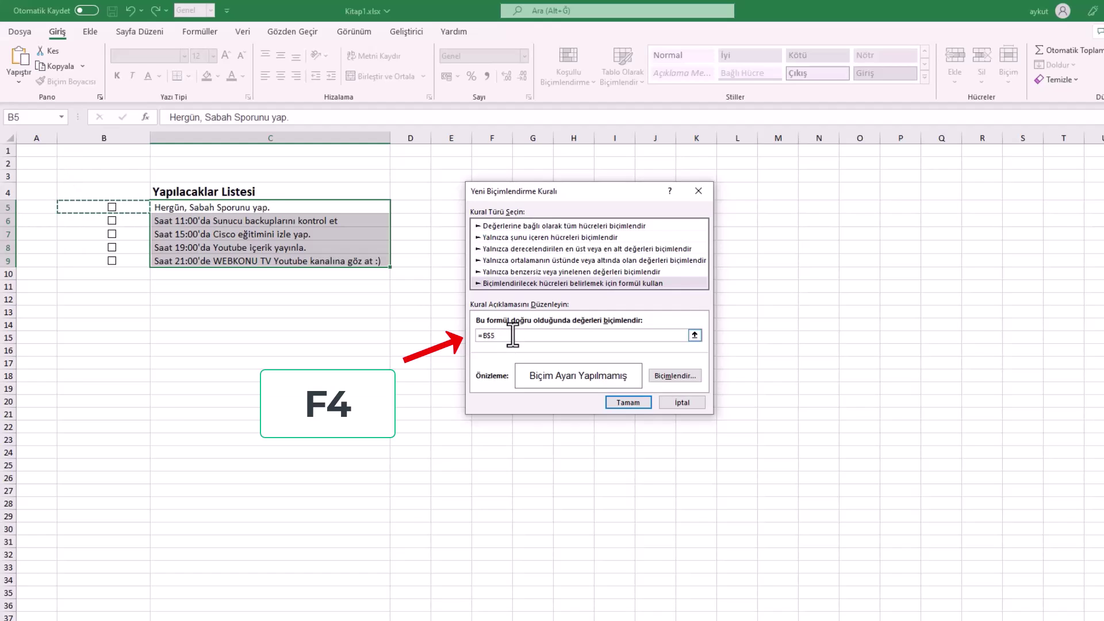
key("F4")
type("=")
type("doğru")
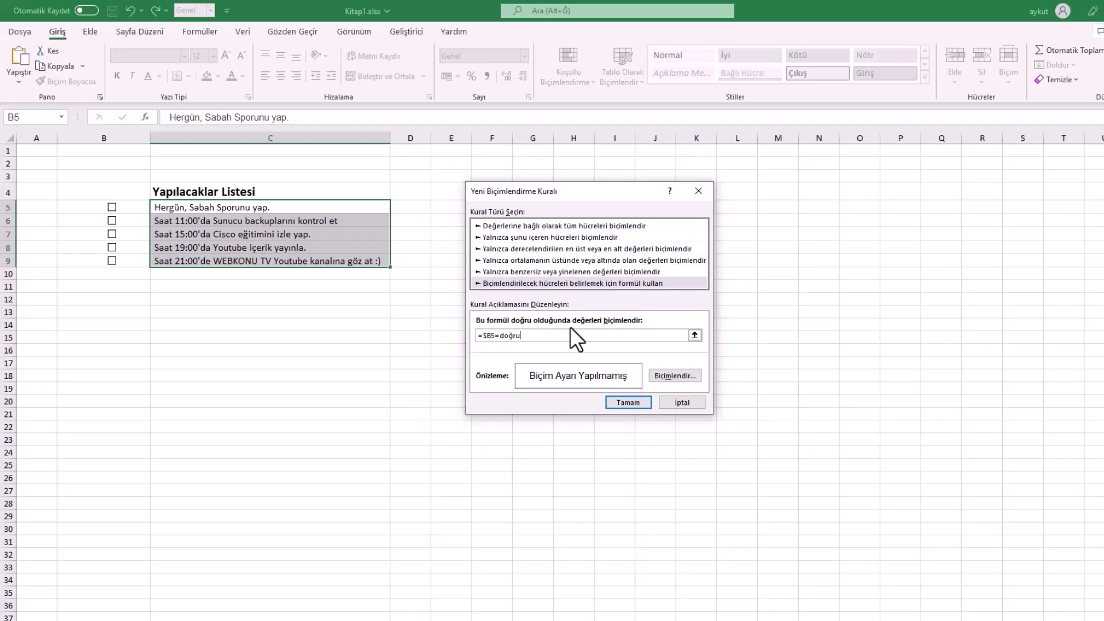
Format matching tasks with strikethrough and a light grey fill, and save the rule.
left_click(685, 378)
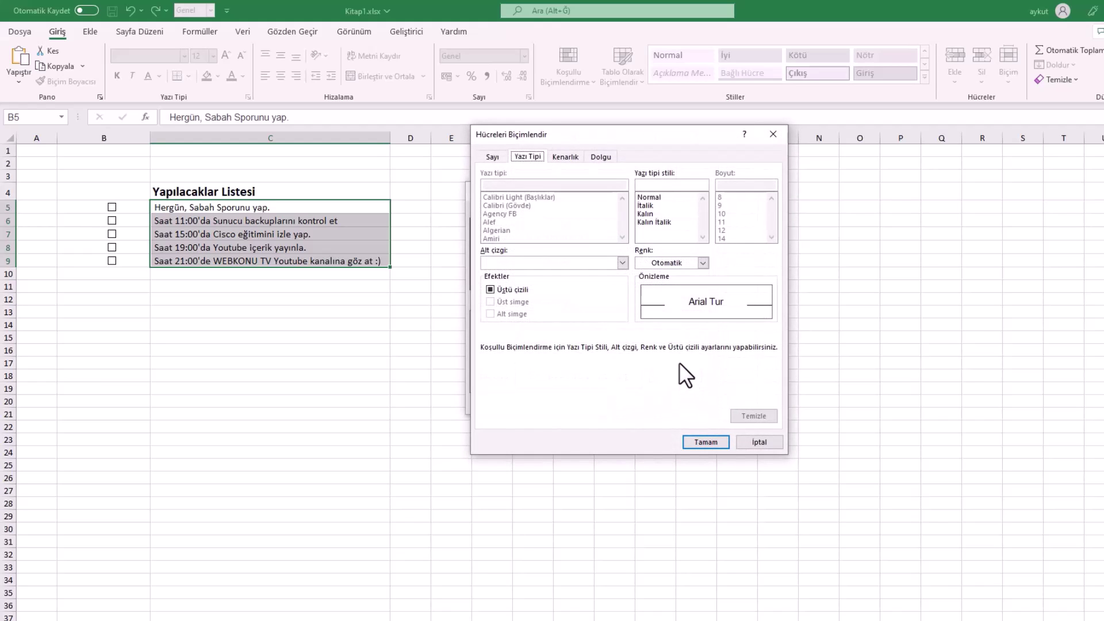
left_click(490, 289)
left_click(564, 157)
left_click(598, 157)
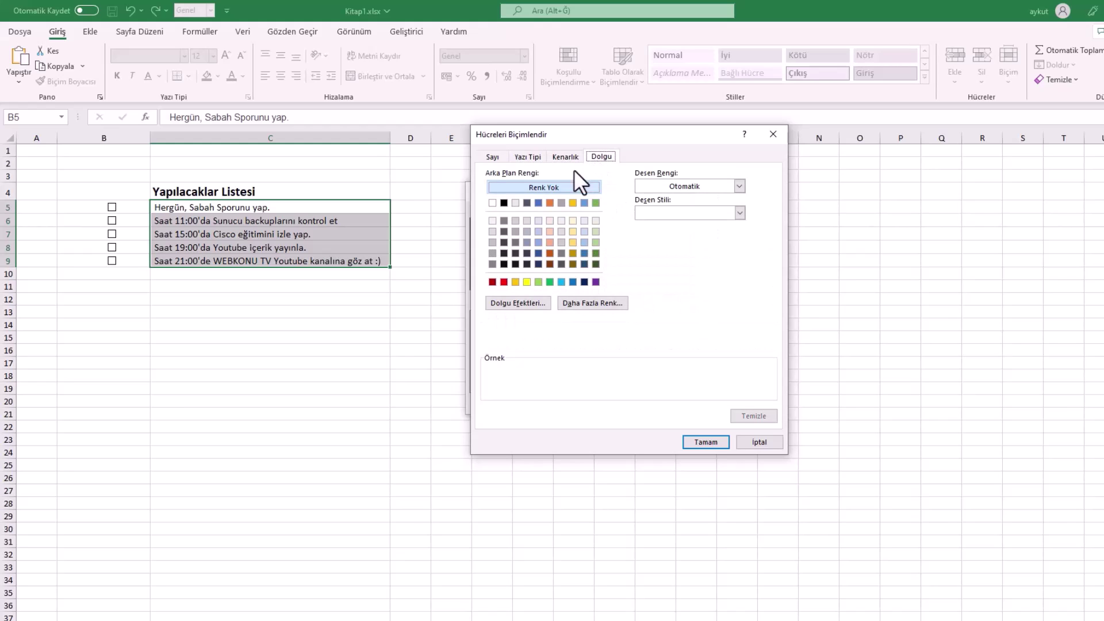
left_click(512, 219)
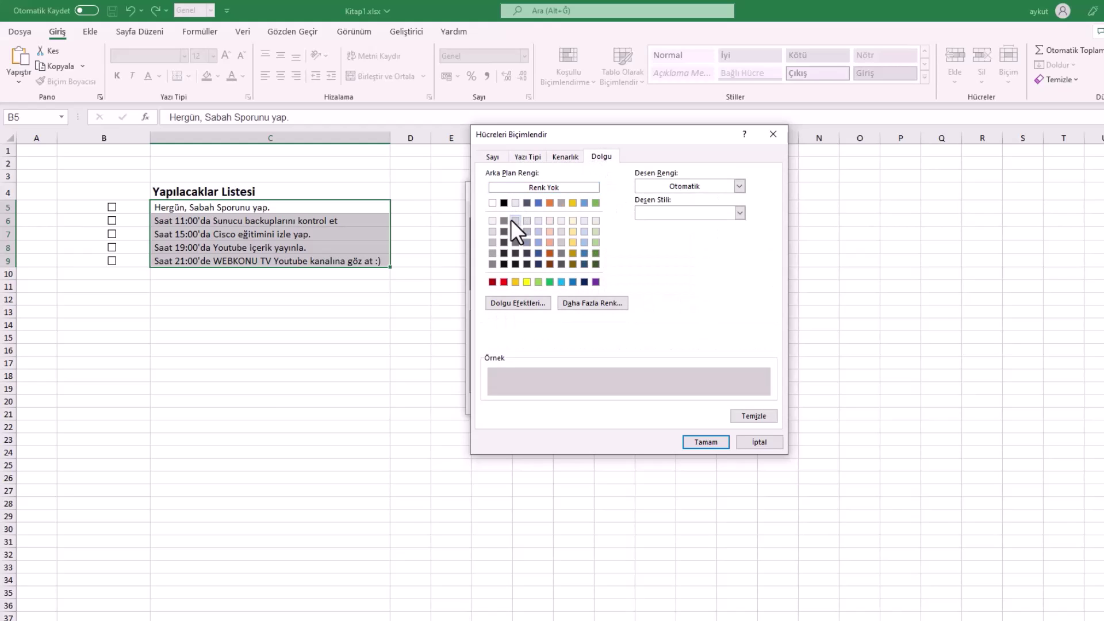
left_click(703, 438)
left_click(129, 338)
Tick the row 6 and 7 tasks to test the formatting, then clear the ticks.
left_click(112, 220)
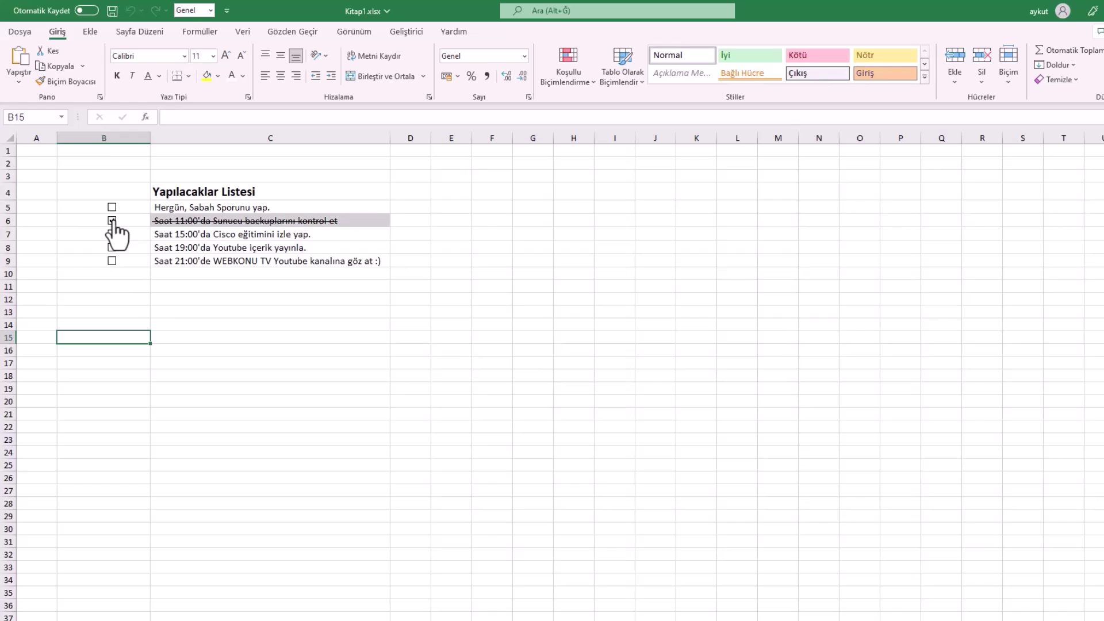
left_click(112, 234)
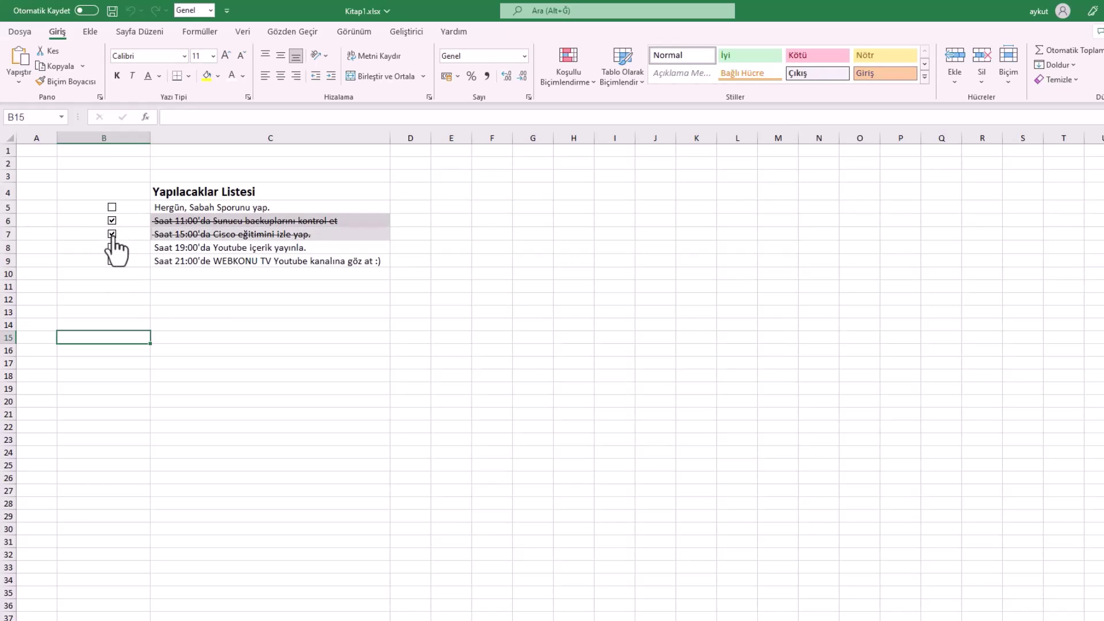
left_click(112, 261)
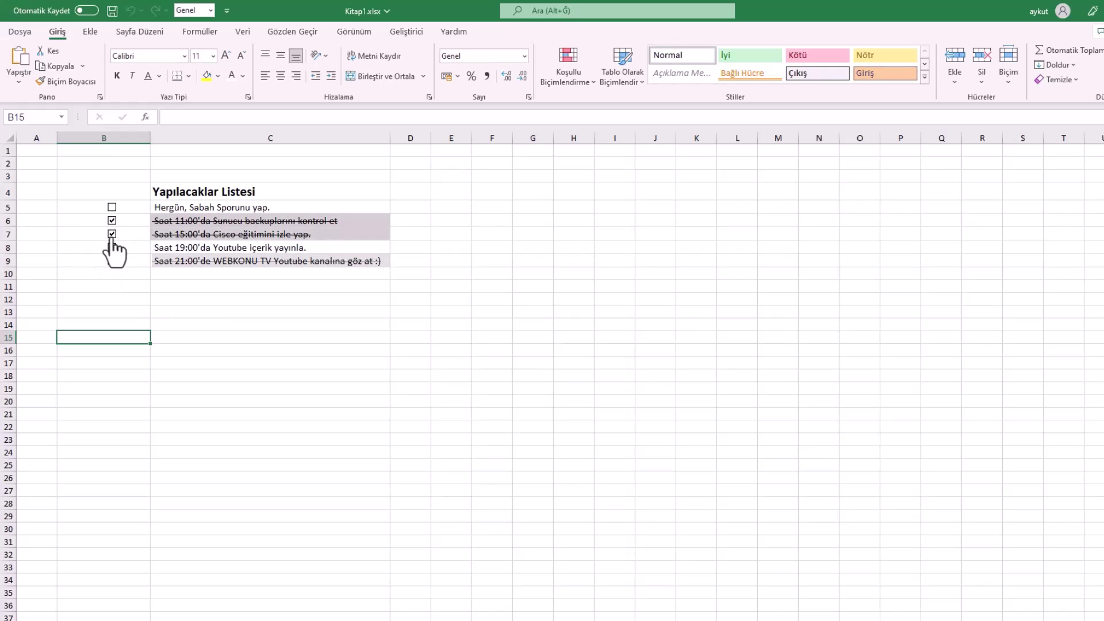
left_click(141, 263)
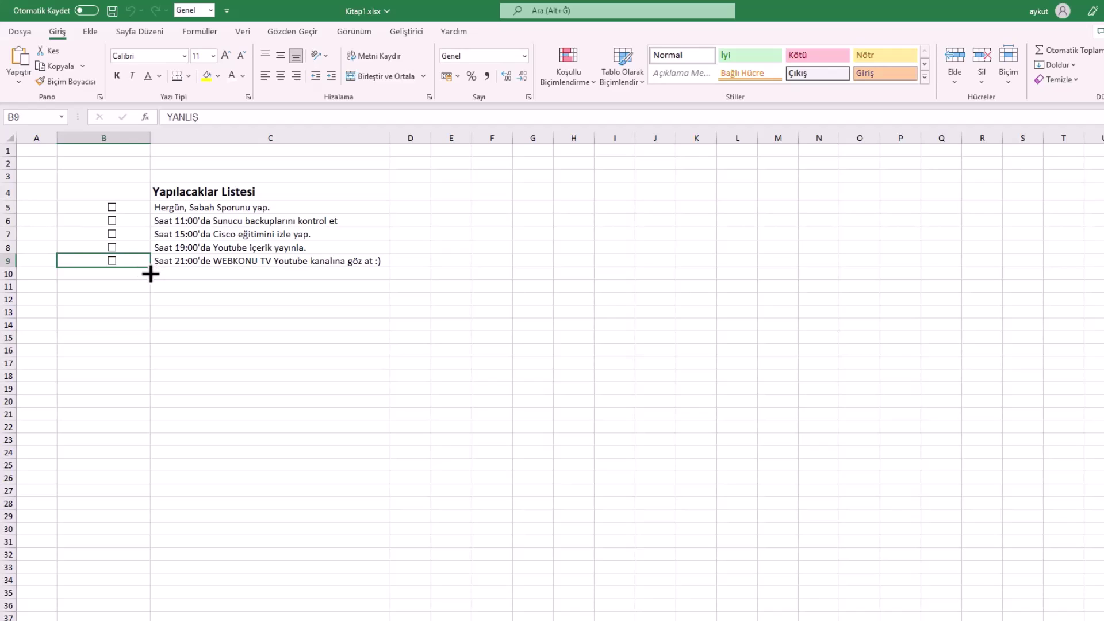
Copy the row 9 checkbox into B10 and link it to cell $B$10.
left_click_drag(151, 274, 152, 282)
right_click(120, 277)
left_click(185, 423)
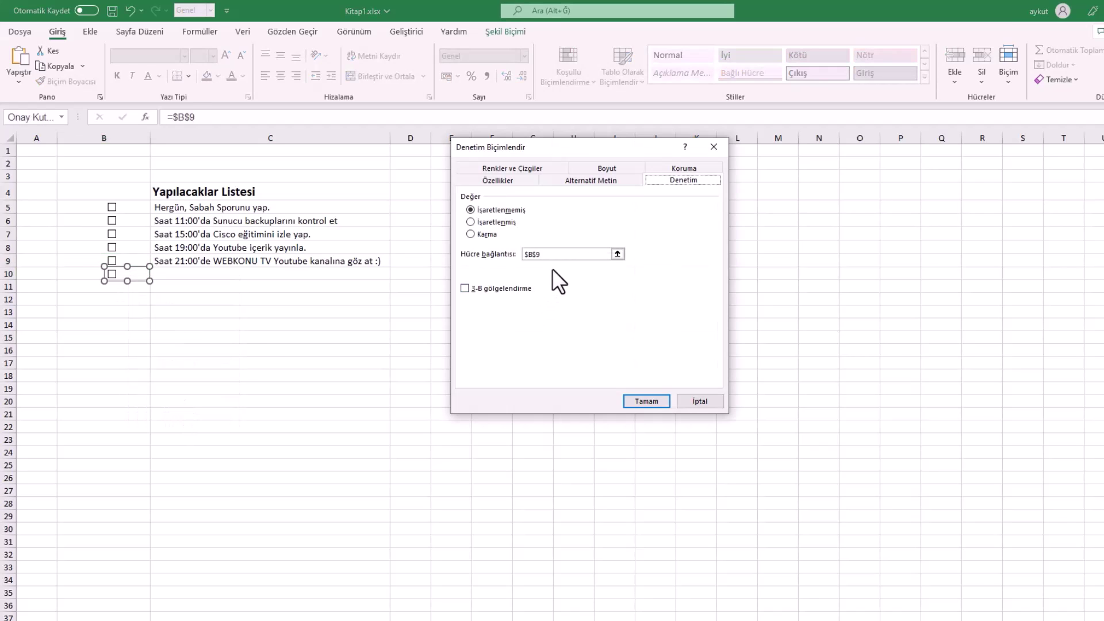
left_click(561, 254)
left_click(72, 276)
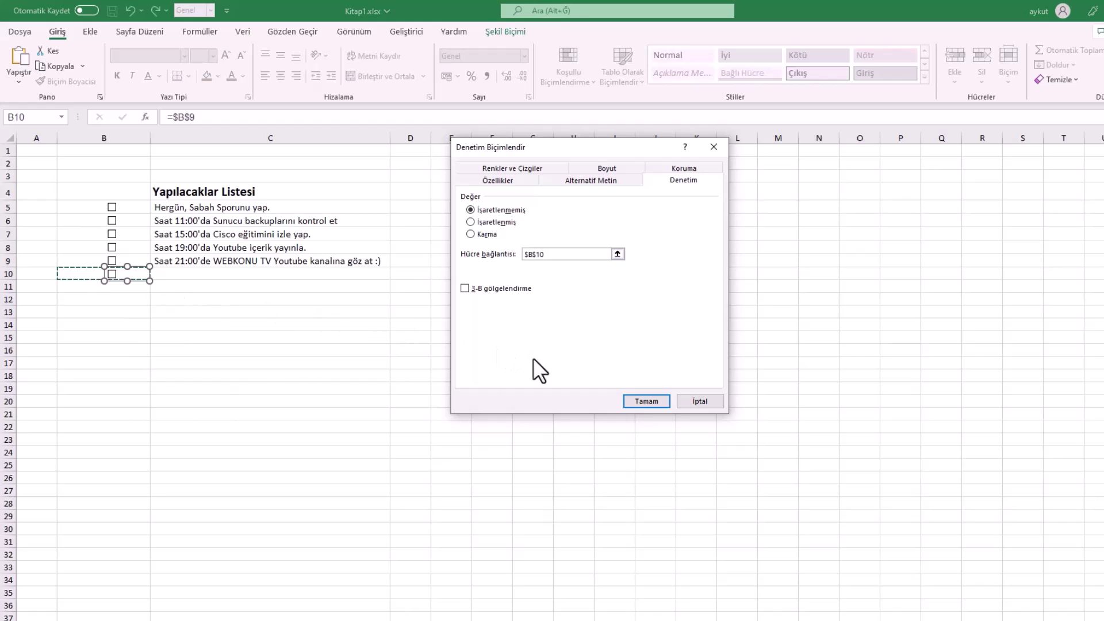
left_click(646, 401)
Enter the task 'deneme içerik' in C10 and tick its checkbox.
left_click(191, 275)
type("deneme içerik")
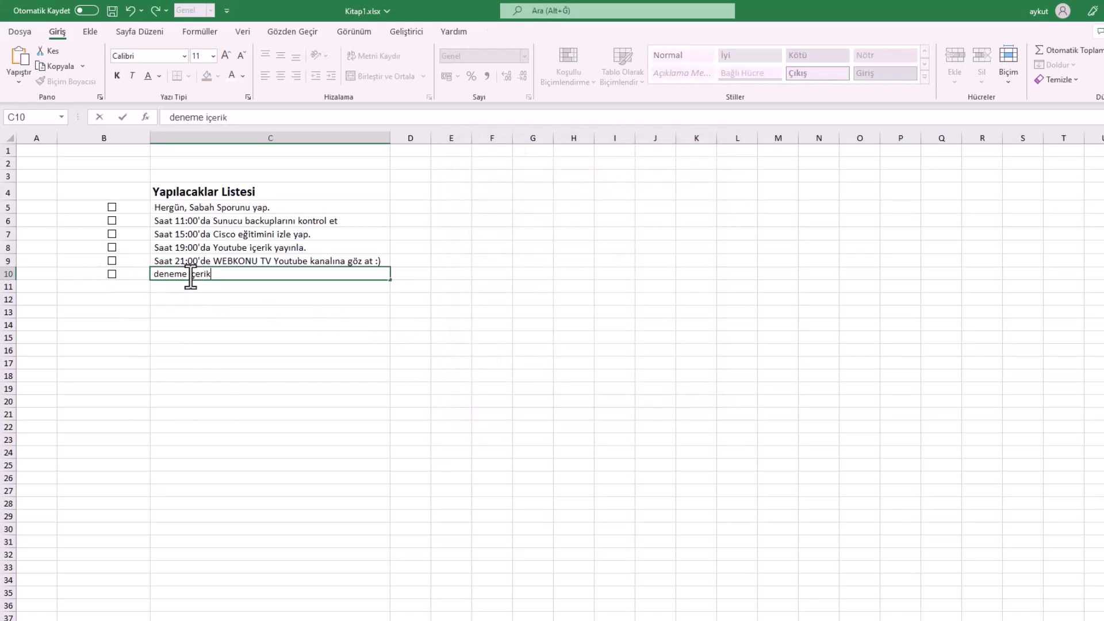
left_click(202, 387)
left_click(113, 276)
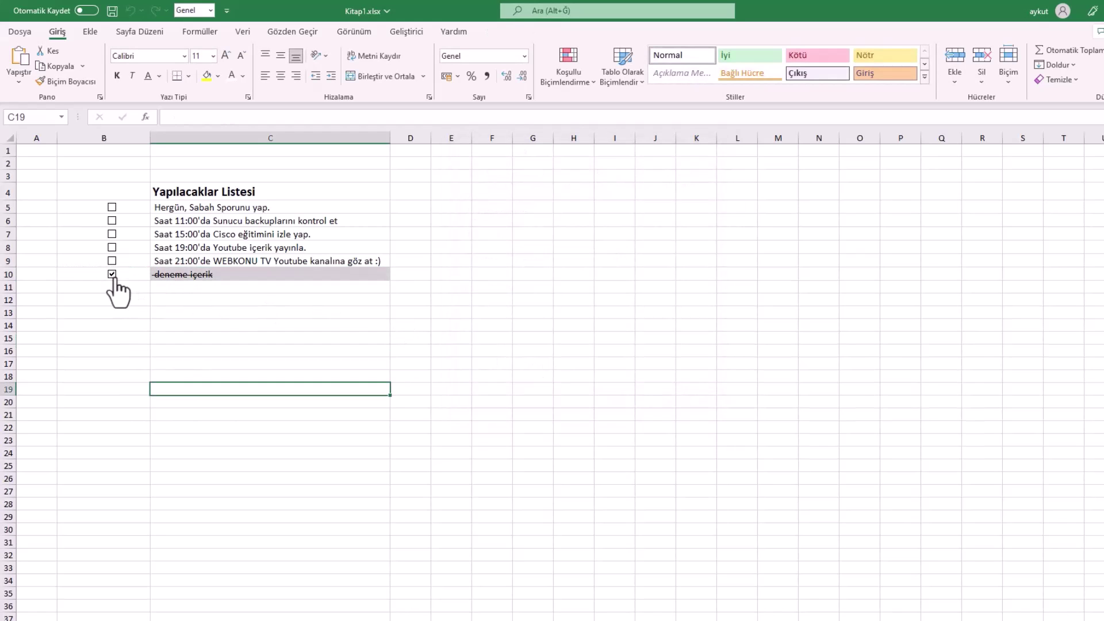